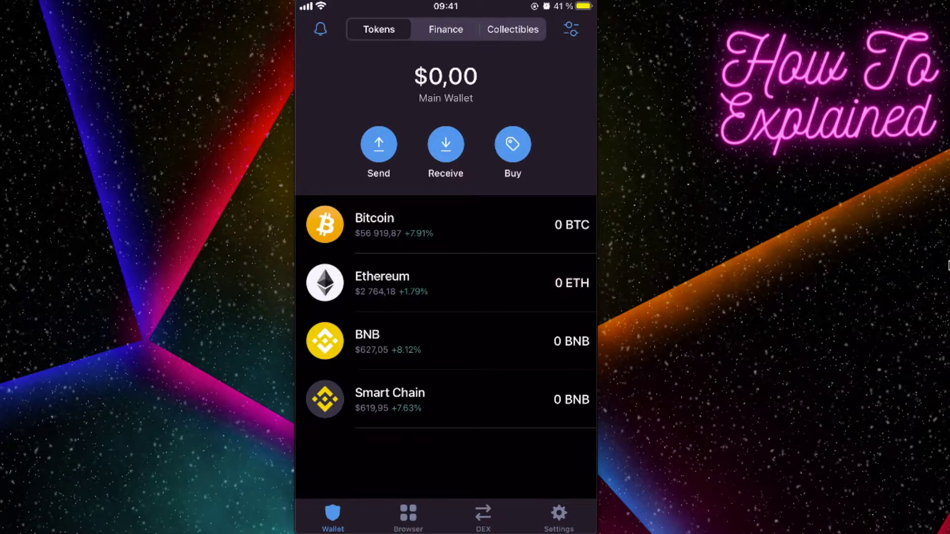
# Open the BNB coin details and return to the token list, twice
pyautogui.click(445, 340)
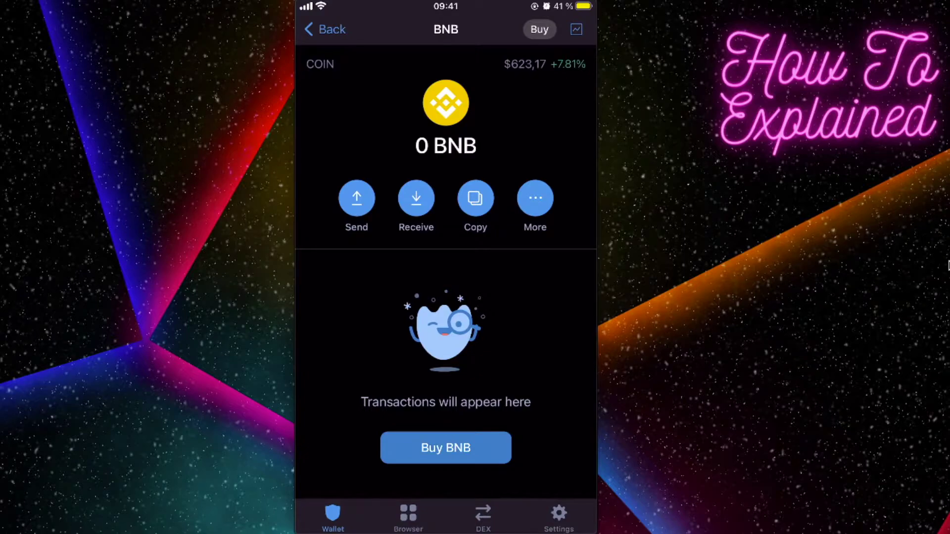
pyautogui.click(325, 29)
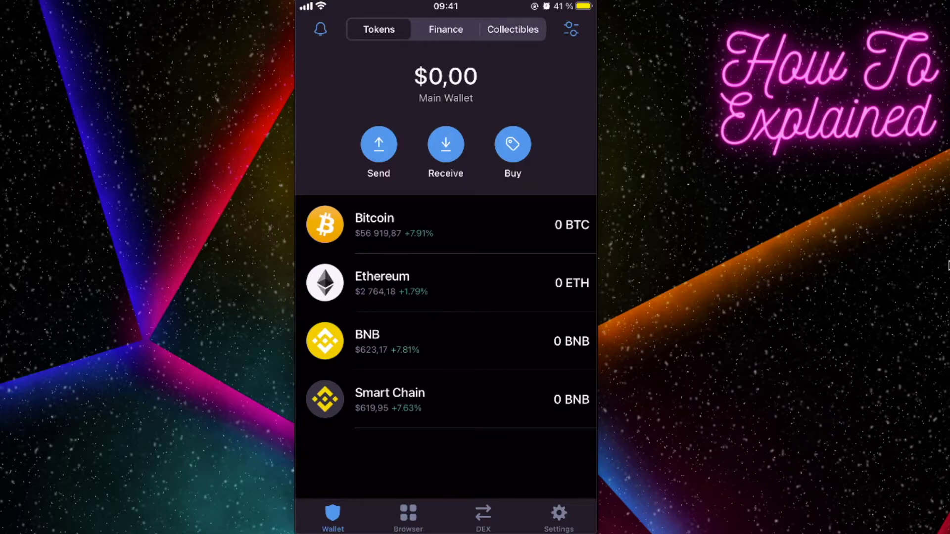
pyautogui.click(445, 341)
pyautogui.click(317, 30)
# Copy the BNB receiving address via Receive, then back out to the wallet home
pyautogui.click(445, 145)
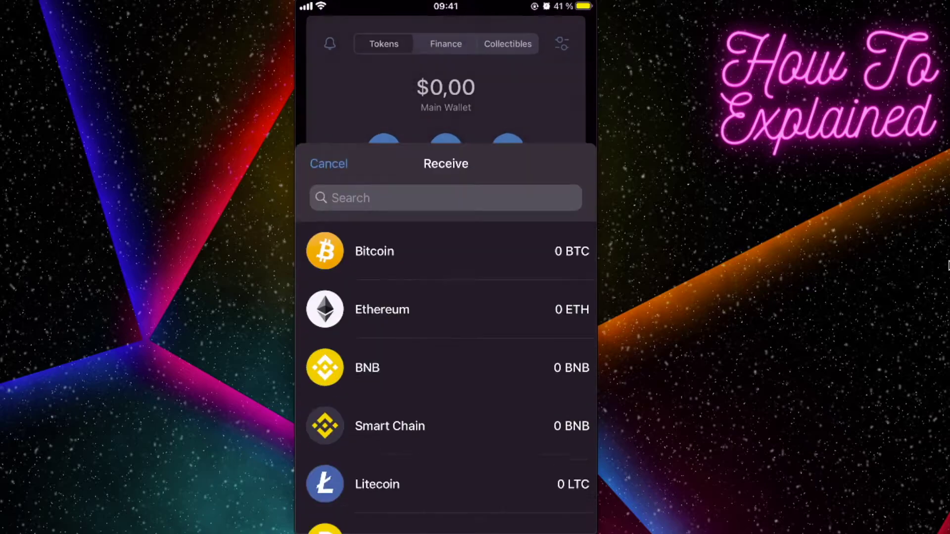
pyautogui.click(445, 252)
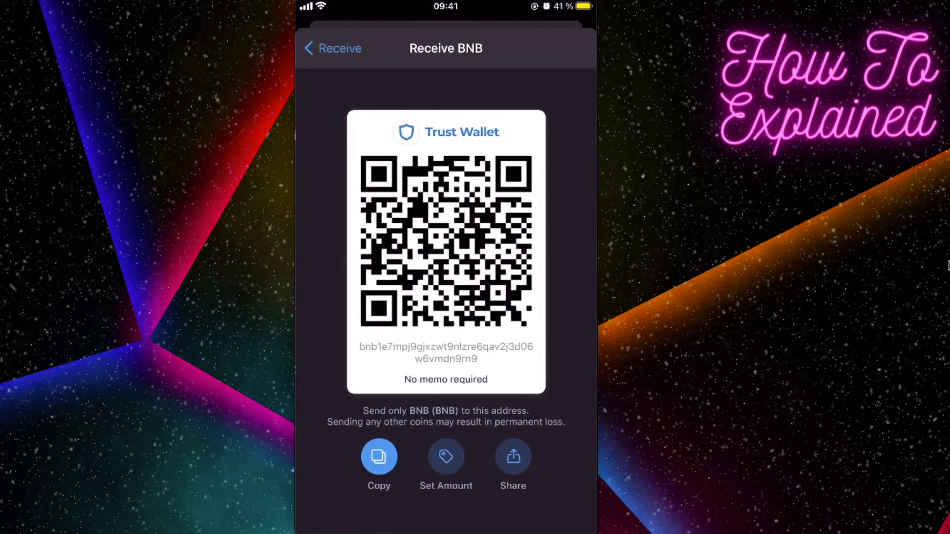
pyautogui.click(378, 457)
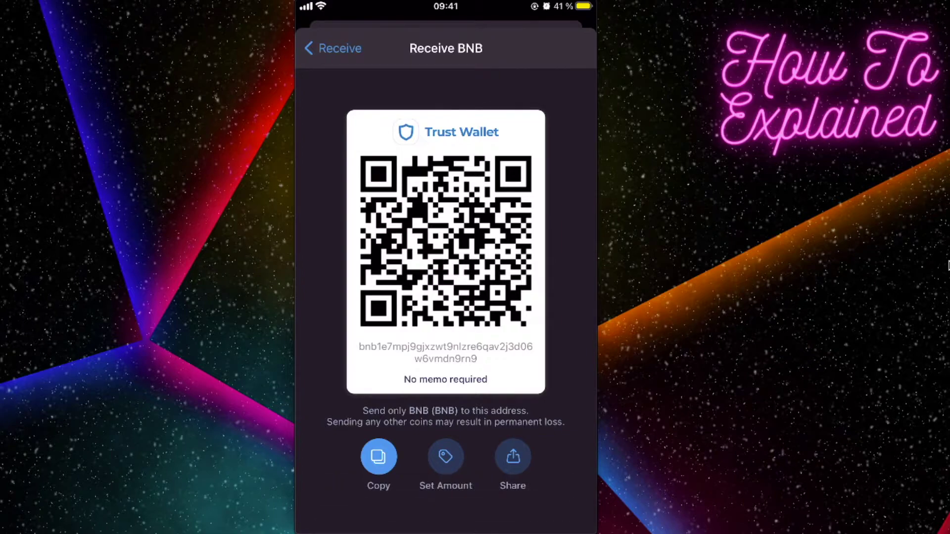
pyautogui.click(331, 48)
pyautogui.click(328, 47)
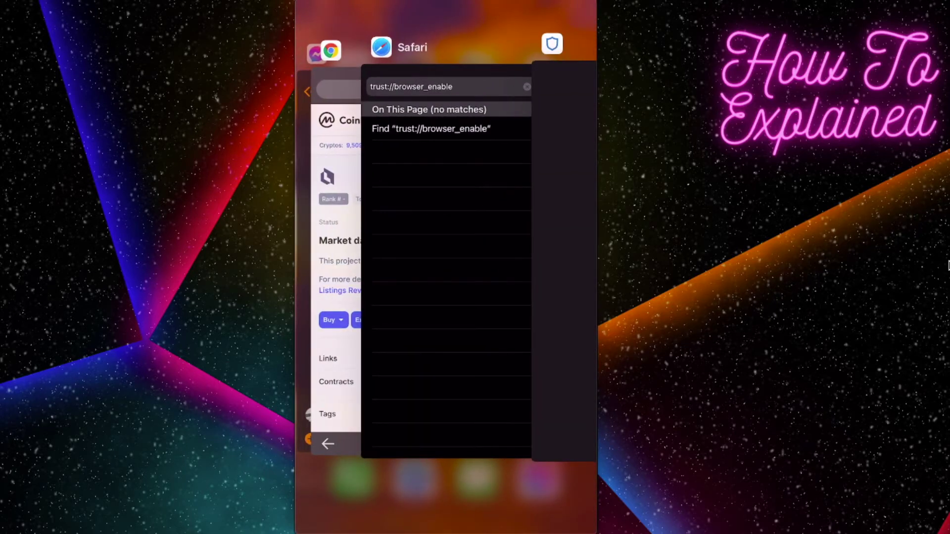
pyautogui.scroll(-2, 446, 298)
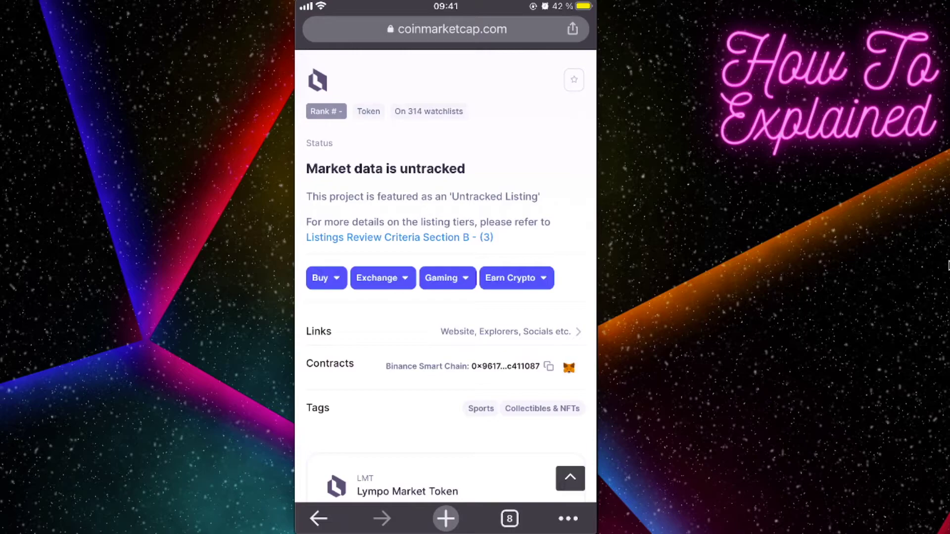
pyautogui.scroll(-2, 445, 297)
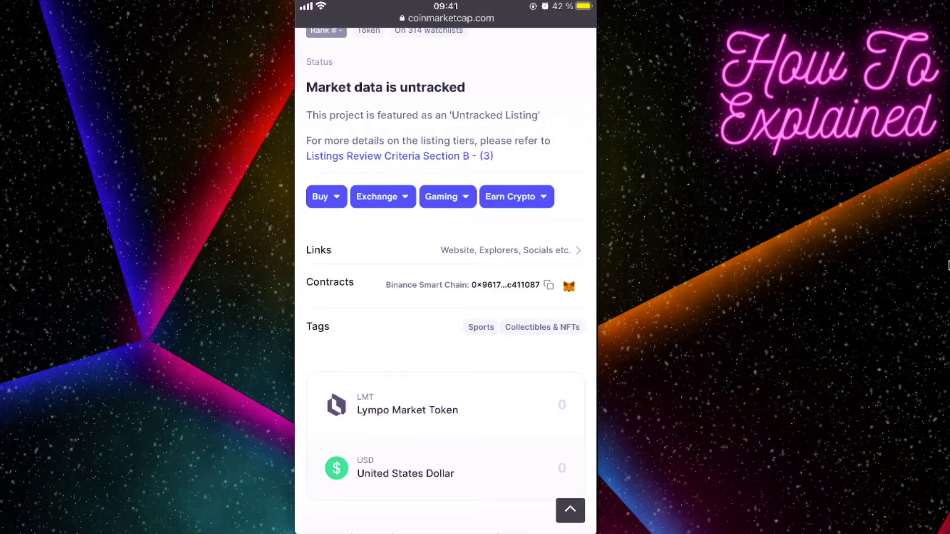
# Copy Lympo Market Token's Binance Smart Chain contract address, then open the connected wallet's details in PancakeSwap
pyautogui.click(549, 284)
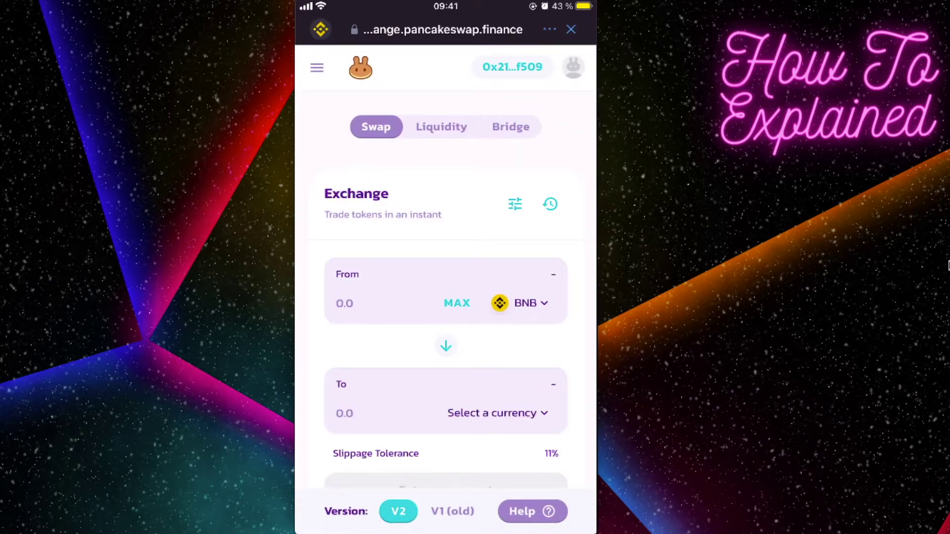
pyautogui.click(513, 66)
# Log the wallet out of PancakeSwap and reconnect it through TrustWallet
pyautogui.click(445, 349)
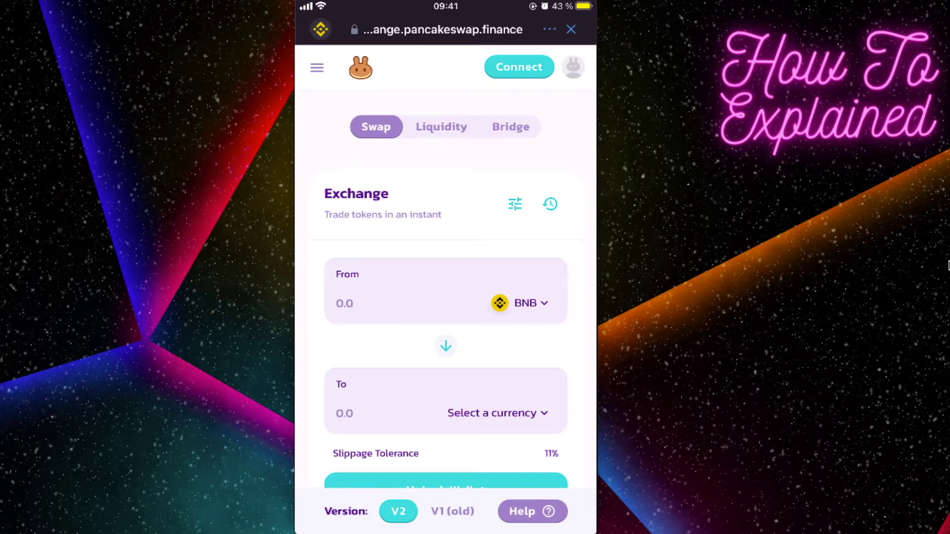
pyautogui.click(519, 67)
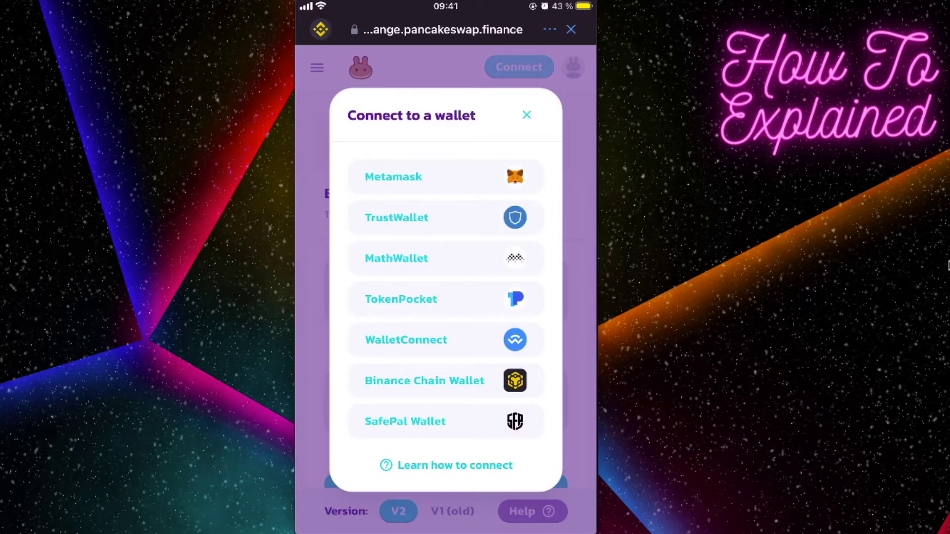
pyautogui.click(317, 68)
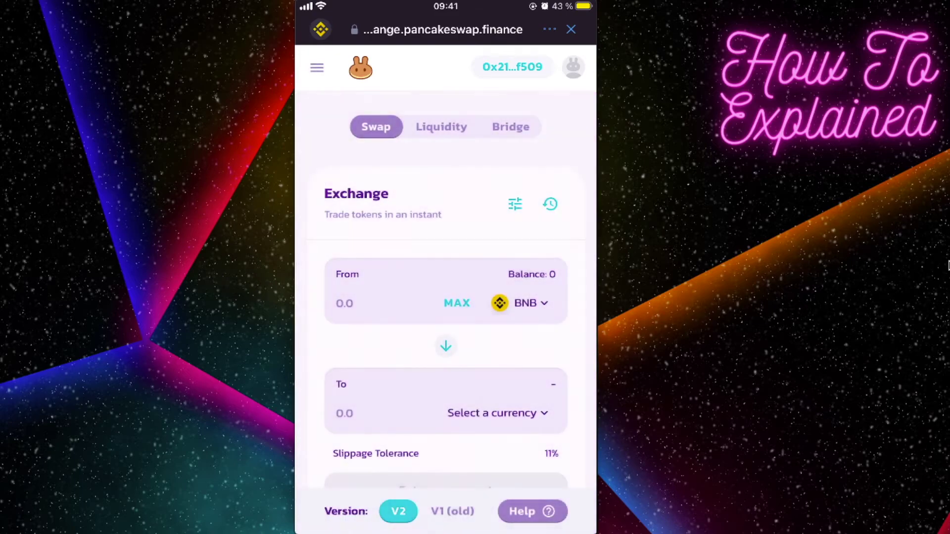
pyautogui.scroll(-3, 446, 296)
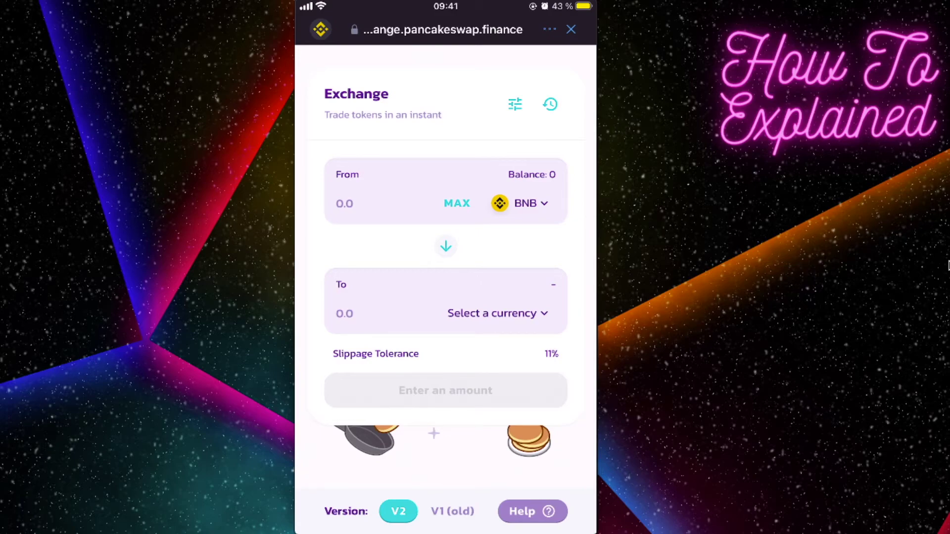
# Paste the LMT contract address into the To token search and select LMT
pyautogui.click(497, 313)
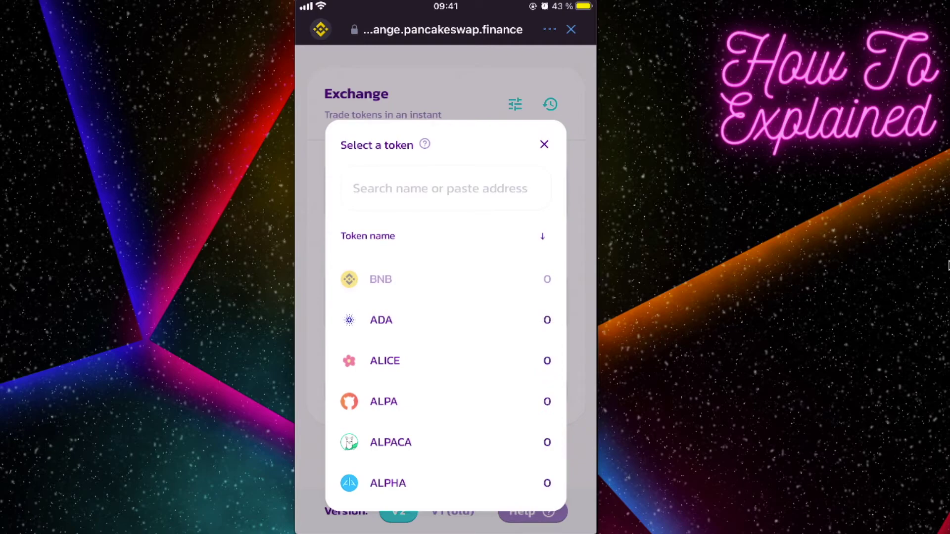
pyautogui.click(440, 187)
pyautogui.click(353, 176)
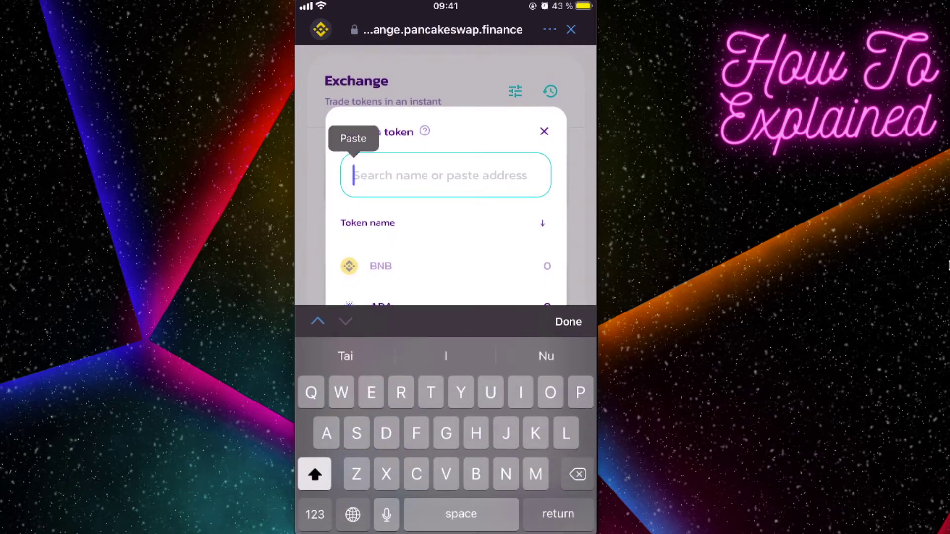
pyautogui.click(354, 138)
pyautogui.click(380, 266)
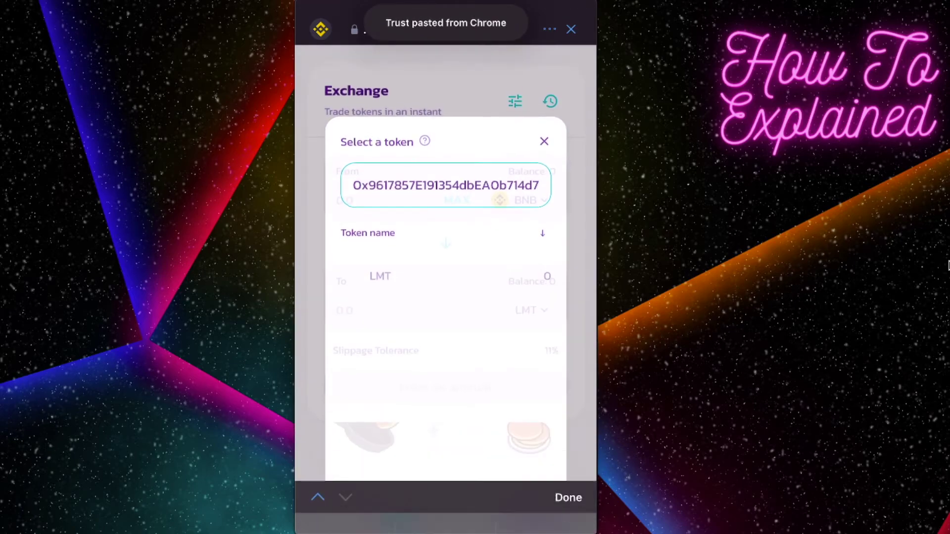